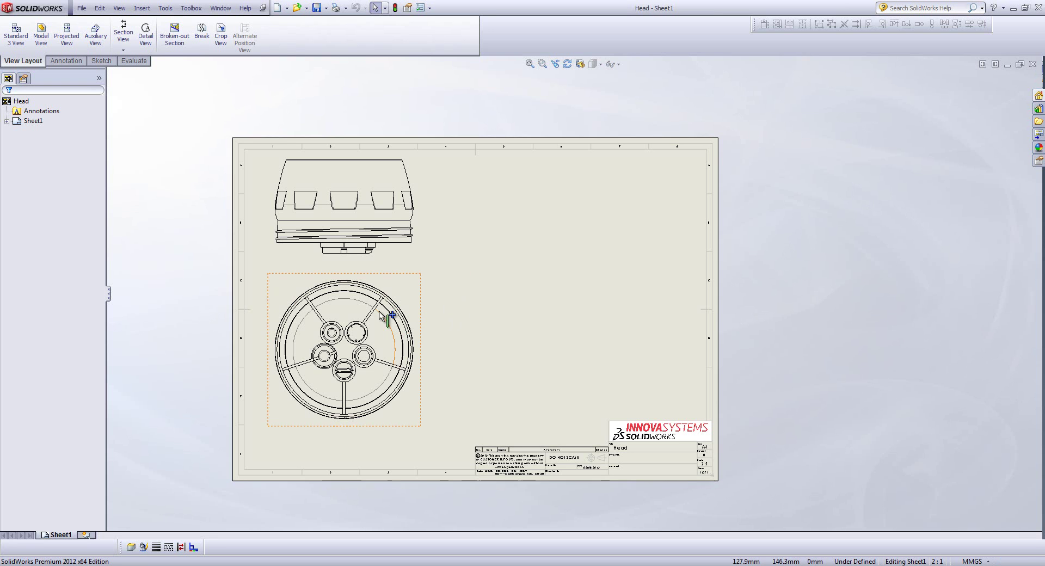
Start a section view with a vertical cutting line from below the circular view to its centre
scroll(359, 315, "down", 2)
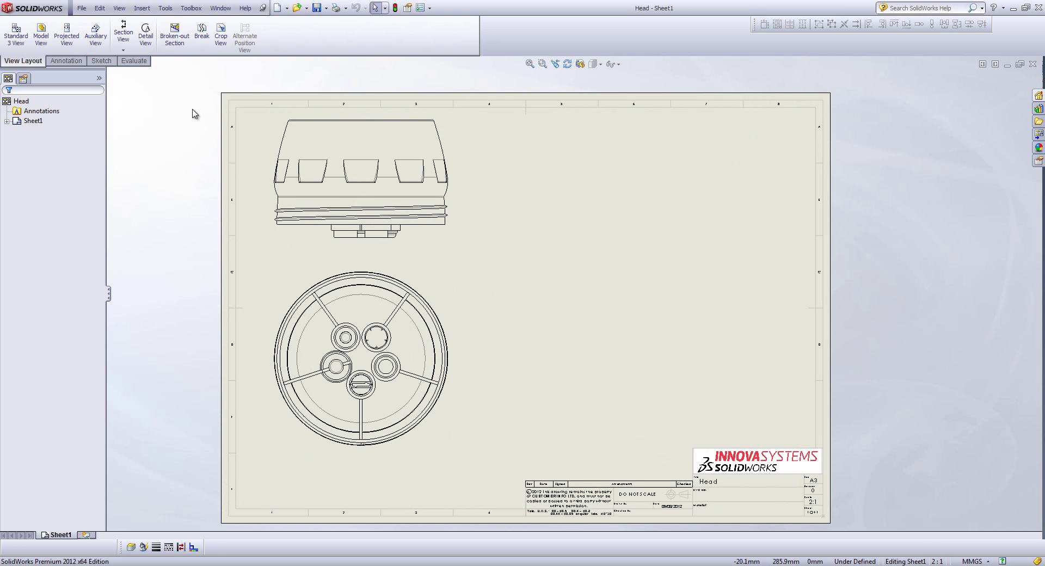
left_click(123, 36)
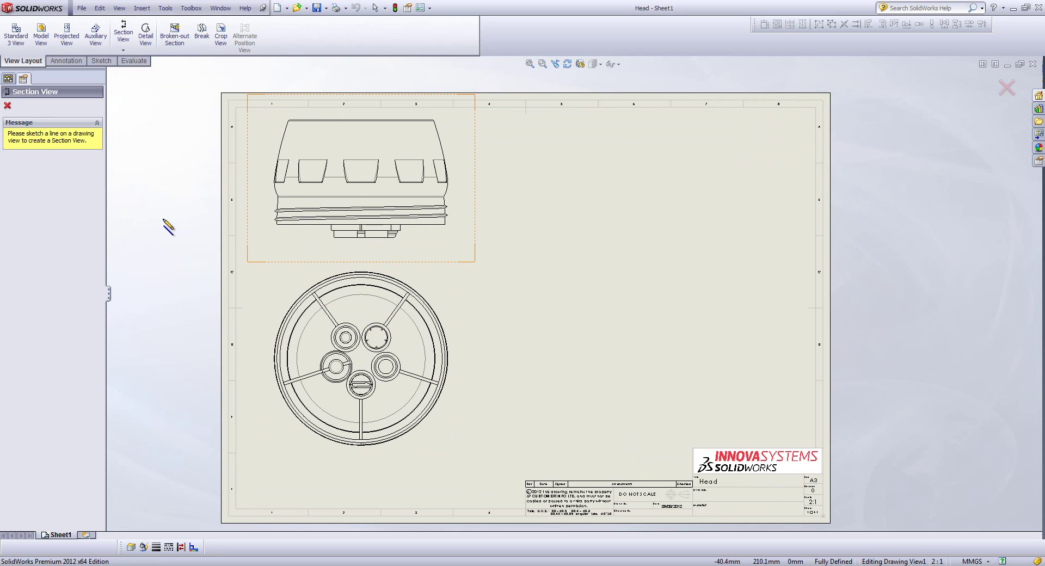
scroll(363, 462, "down", 1)
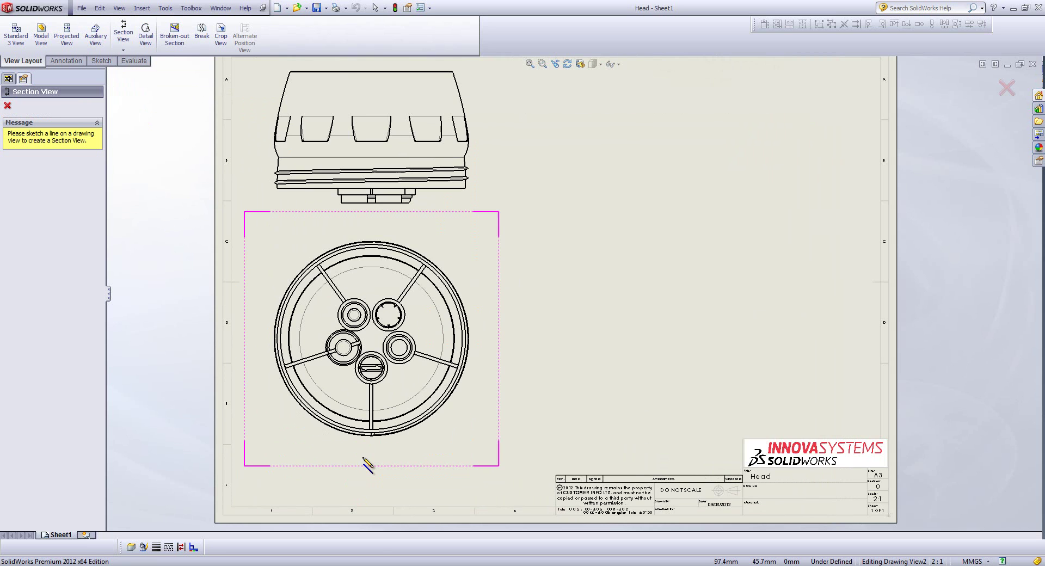
scroll(362, 461, "down", 1)
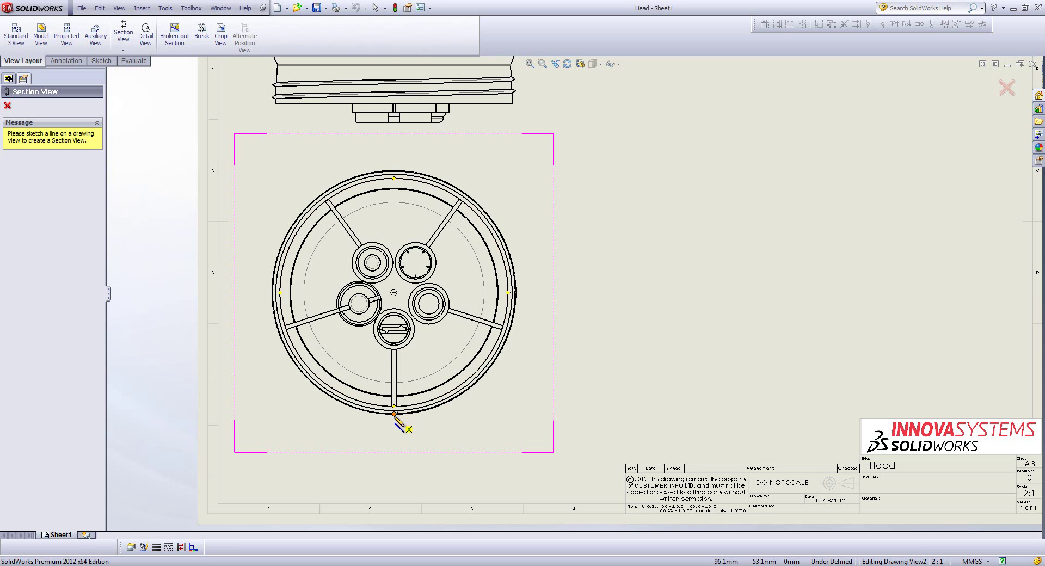
left_click(395, 442)
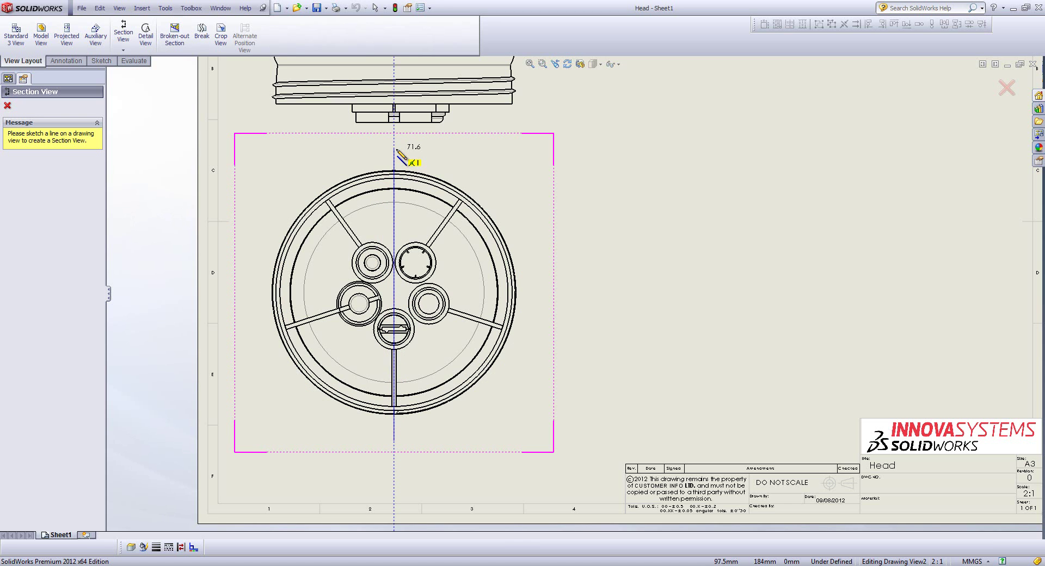
left_click(395, 301)
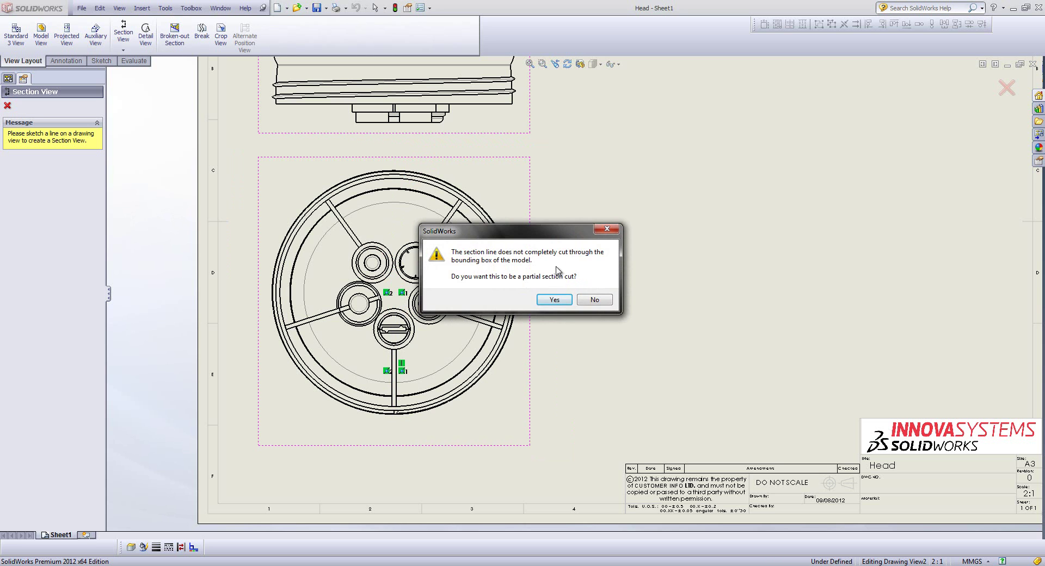
Make it a partial section, keep the default section scope, and place Section A-A right of the circle
left_click(556, 300)
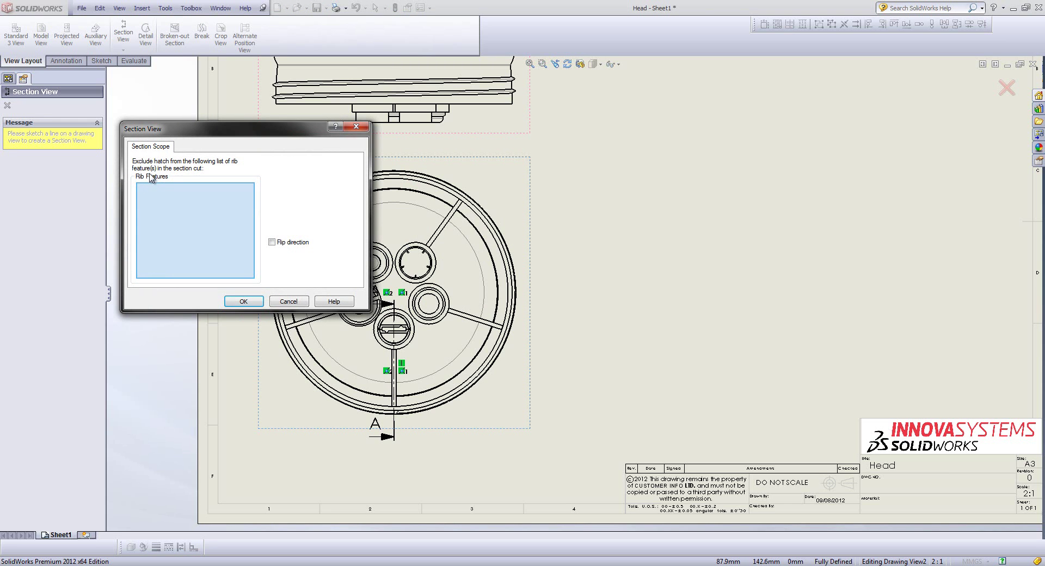
left_click(244, 301)
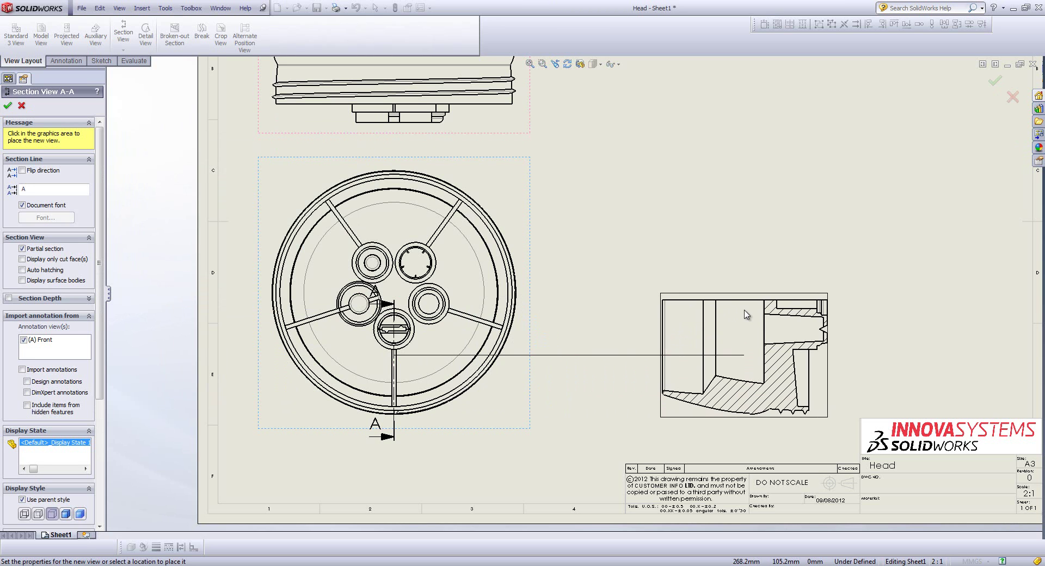
left_click(746, 314)
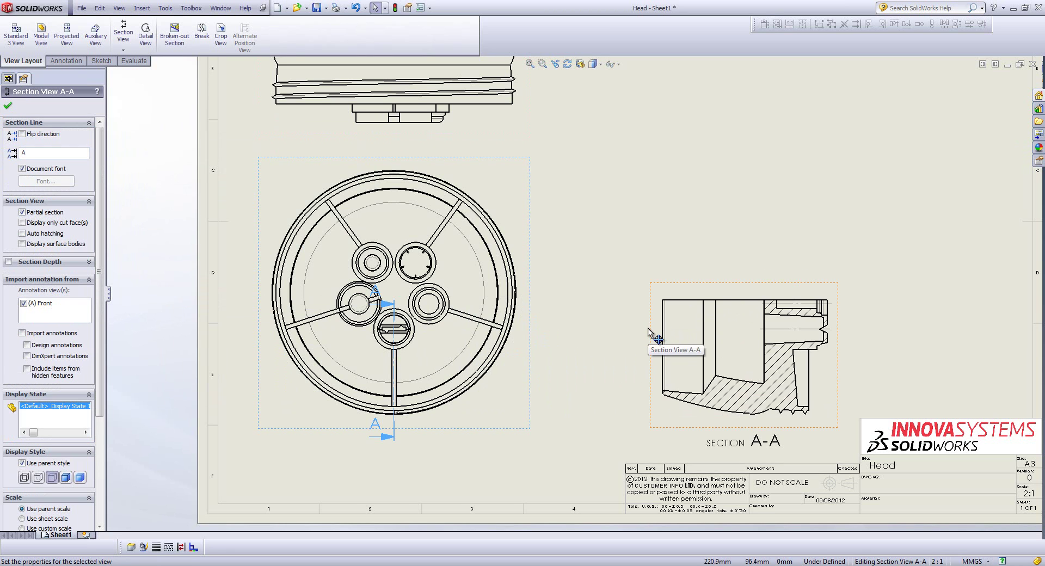
Move label A left of the circle and extend section line A-A past the outer rim
left_click(374, 298)
left_click_drag(253, 289, 255, 289)
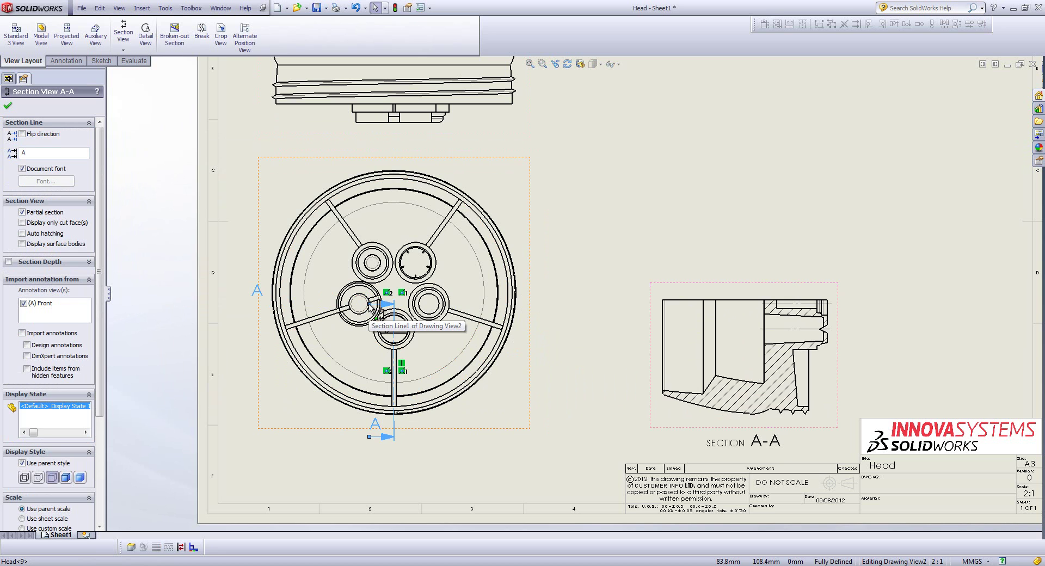
left_click_drag(370, 306, 255, 306)
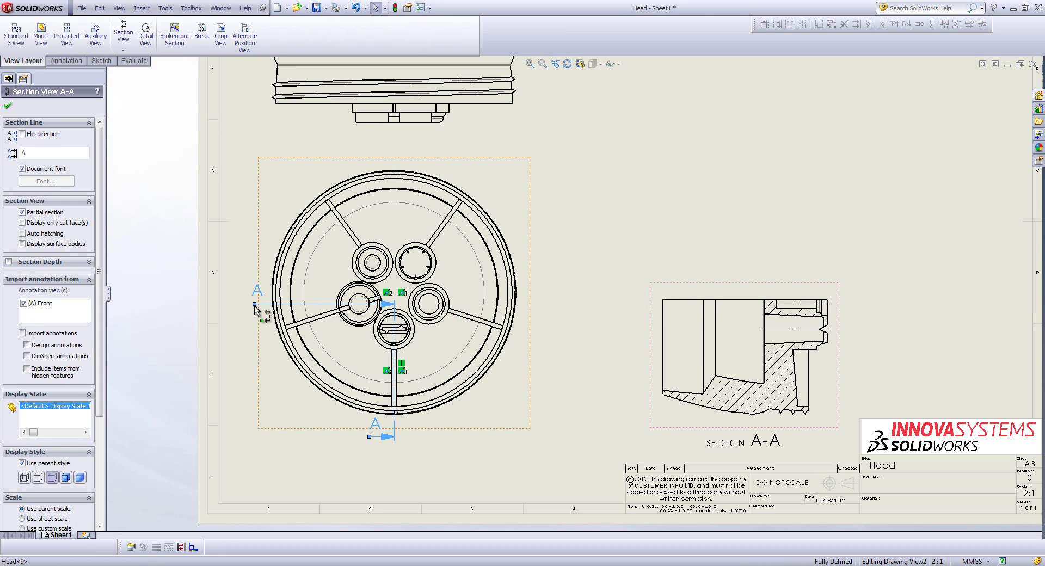
left_click(567, 466)
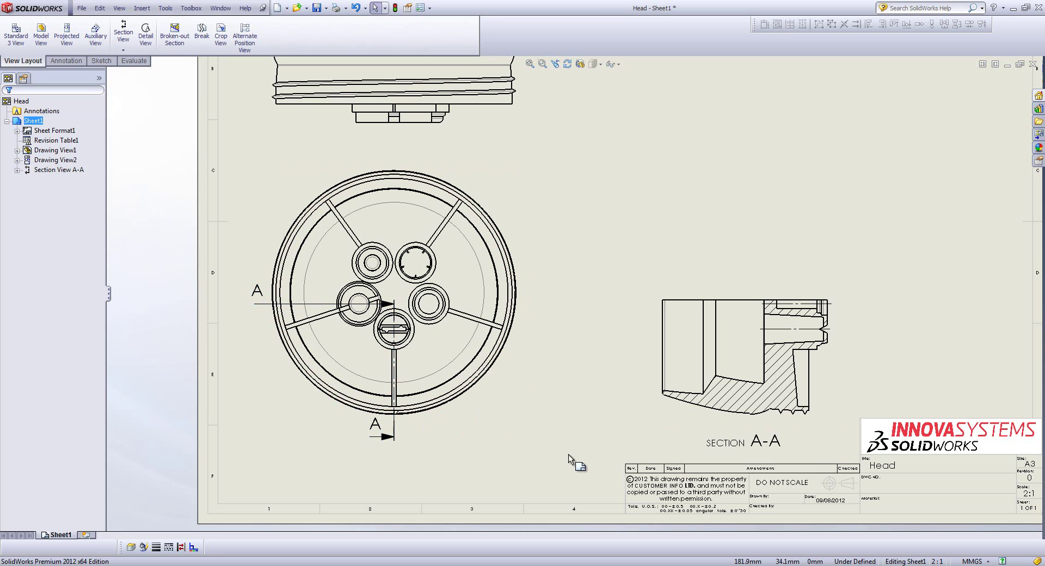
Flip the viewing direction of section A-A and rebuild the drawing
double_click(393, 336)
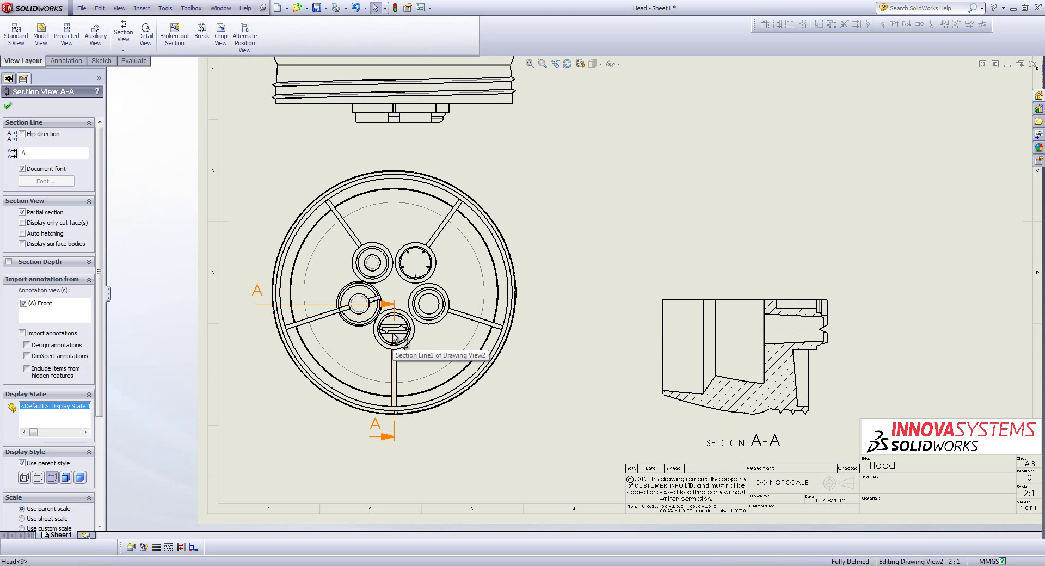
left_click(564, 394)
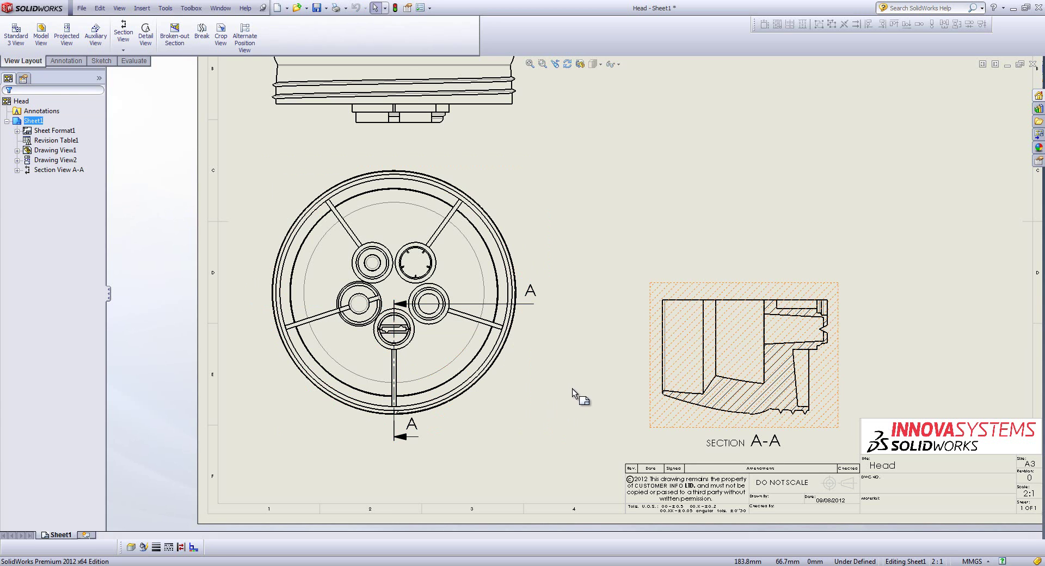
left_click(395, 8)
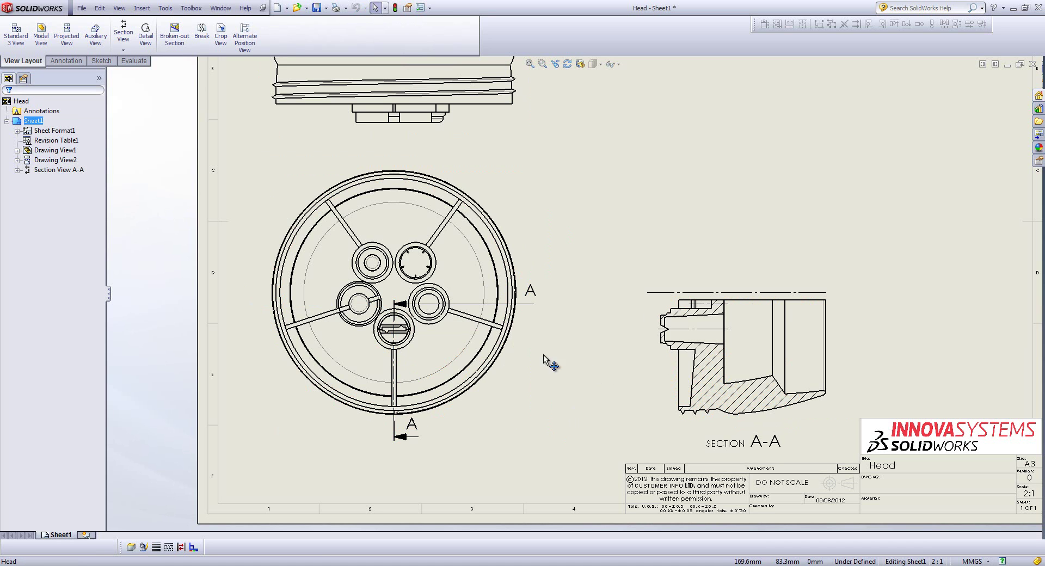
Edit section line A-A's sketch, moving its centre point to the outer rim's top, and regenerate the section
left_click(397, 322)
right_click(398, 321)
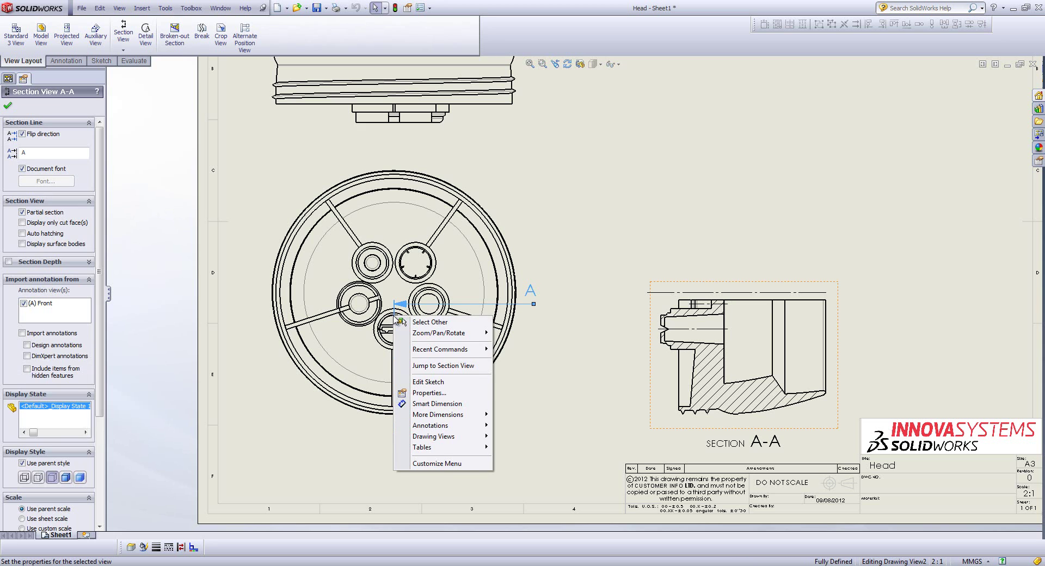
left_click(450, 384)
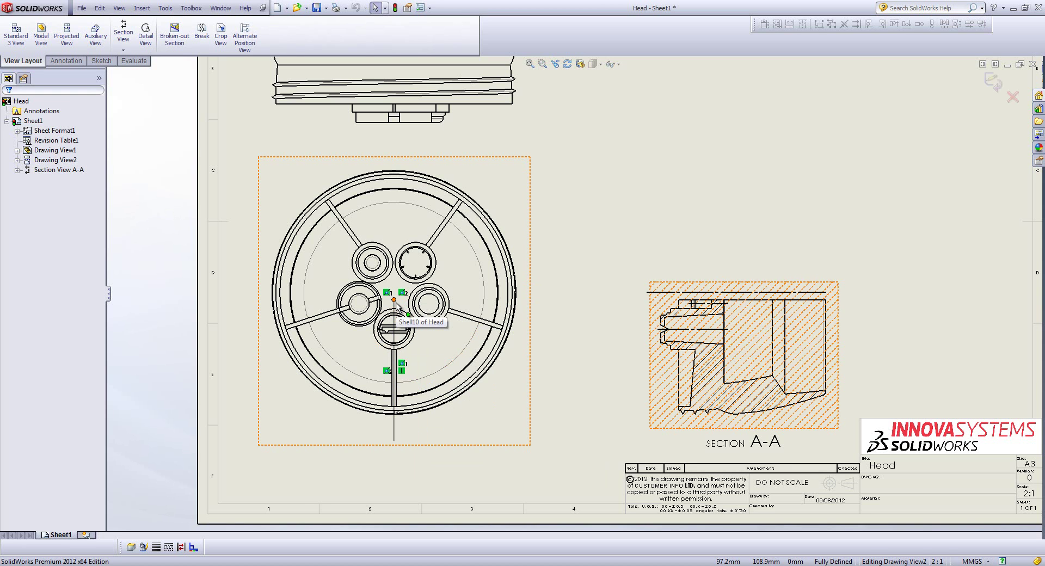
left_click_drag(394, 300, 393, 146)
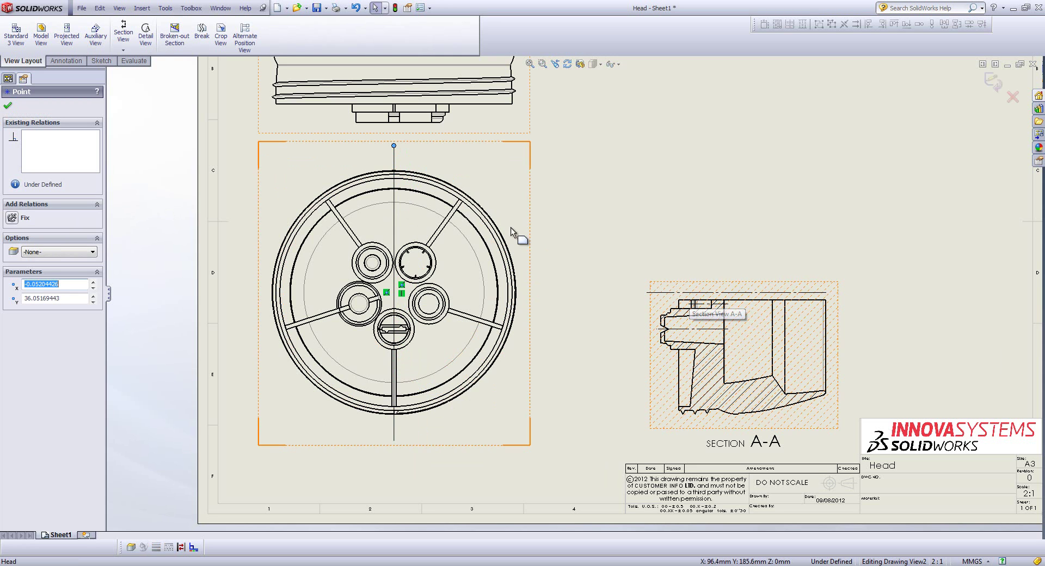
left_click(992, 84)
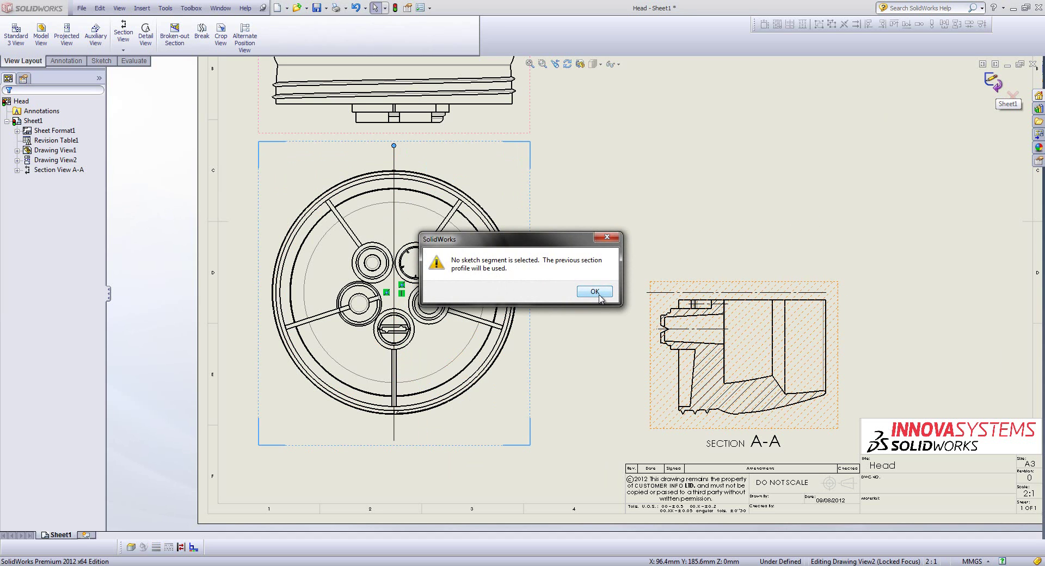
left_click(595, 292)
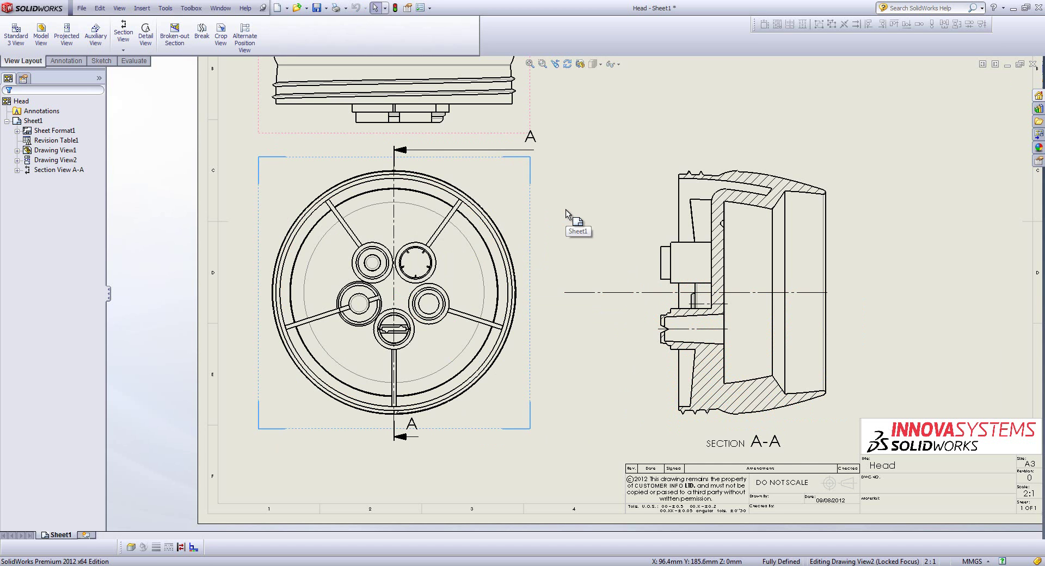
left_click(403, 152)
right_click(394, 159)
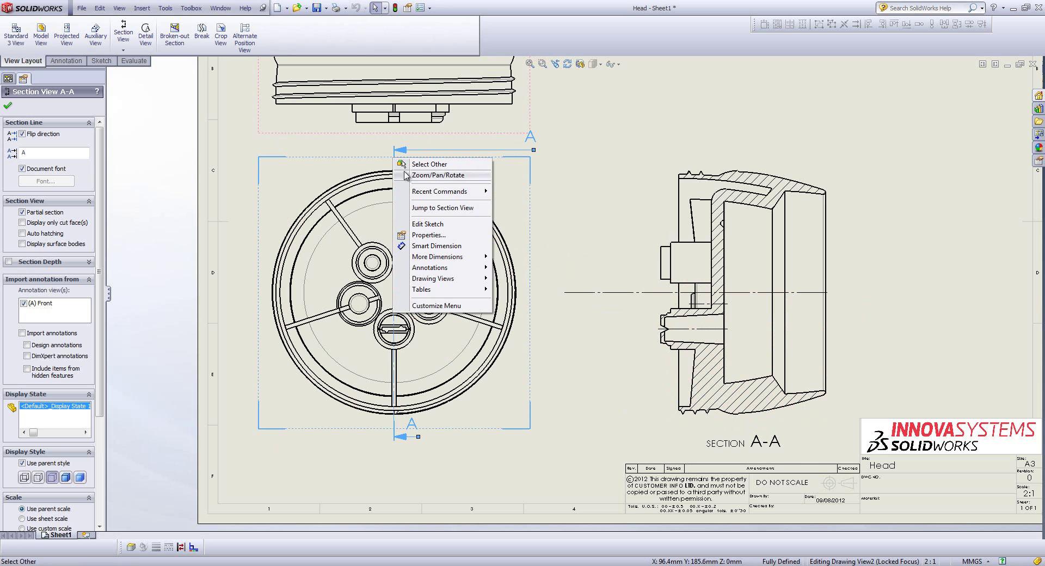
In the section line sketch, move the point down the centreline and draw a stepped line from the right hole's centre
left_click(435, 226)
left_click(394, 279)
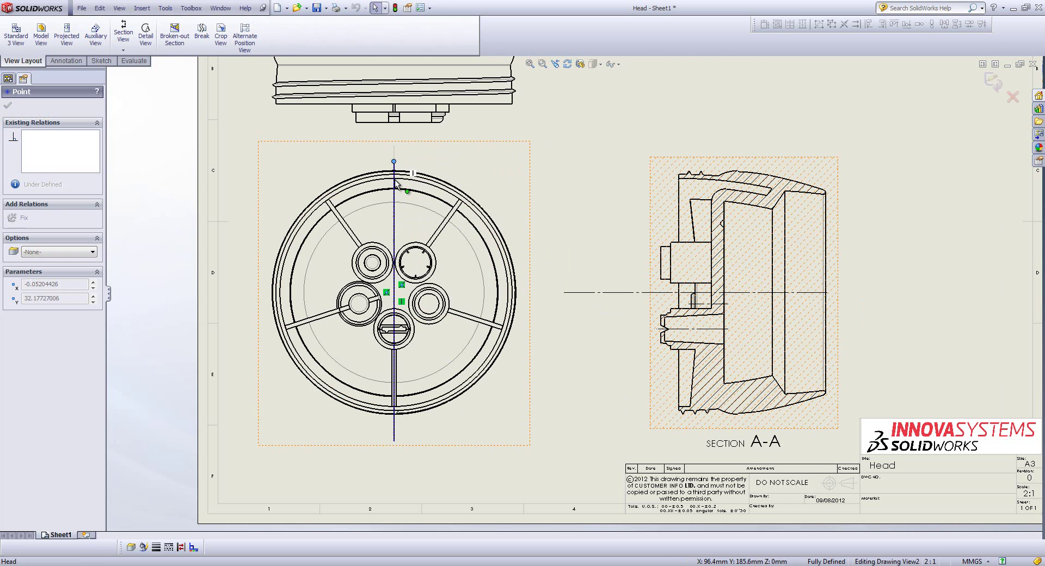
left_click_drag(397, 287, 398, 308)
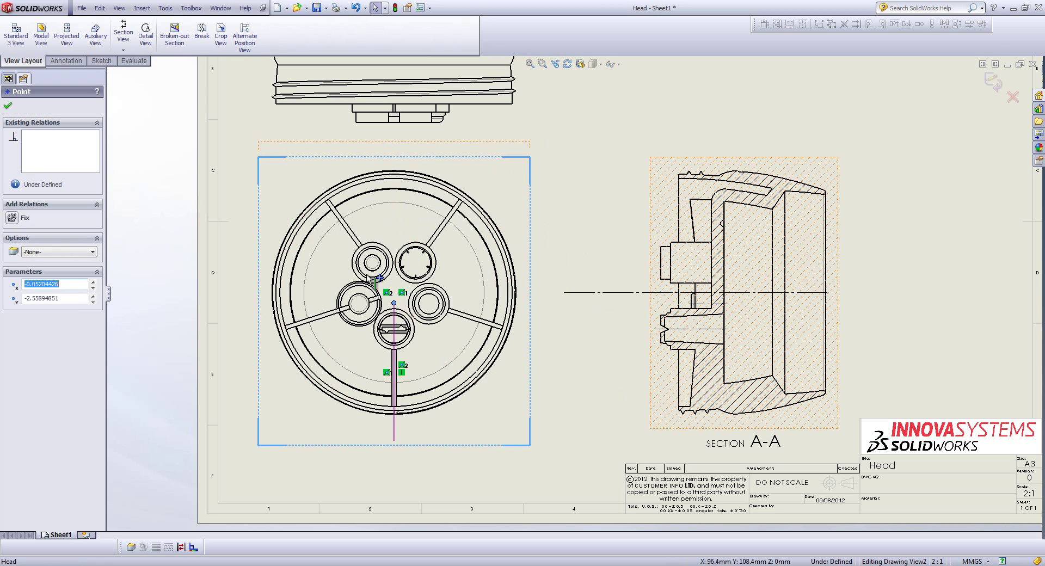
left_click(99, 61)
left_click(40, 23)
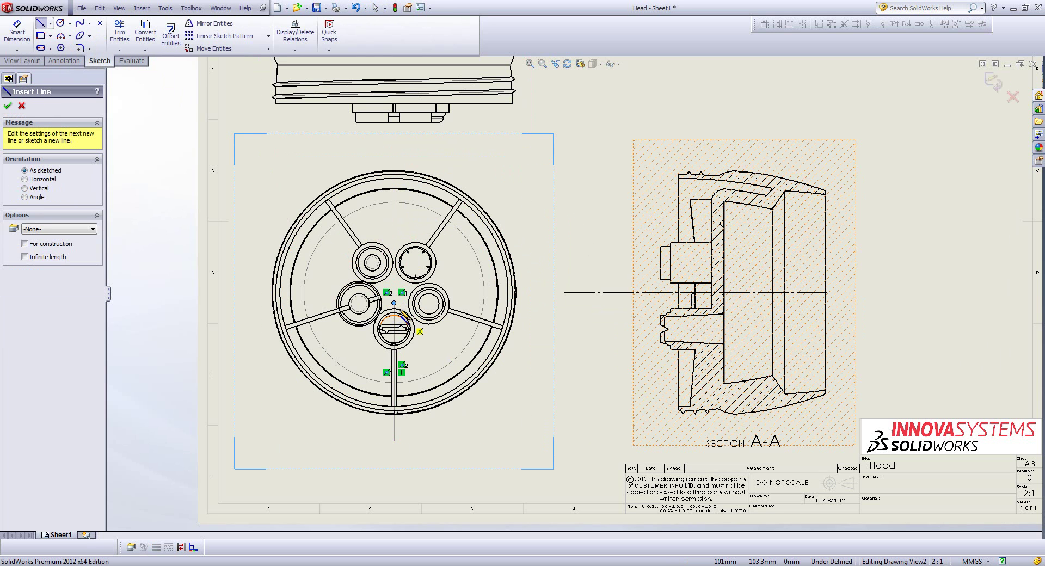
left_click(429, 304)
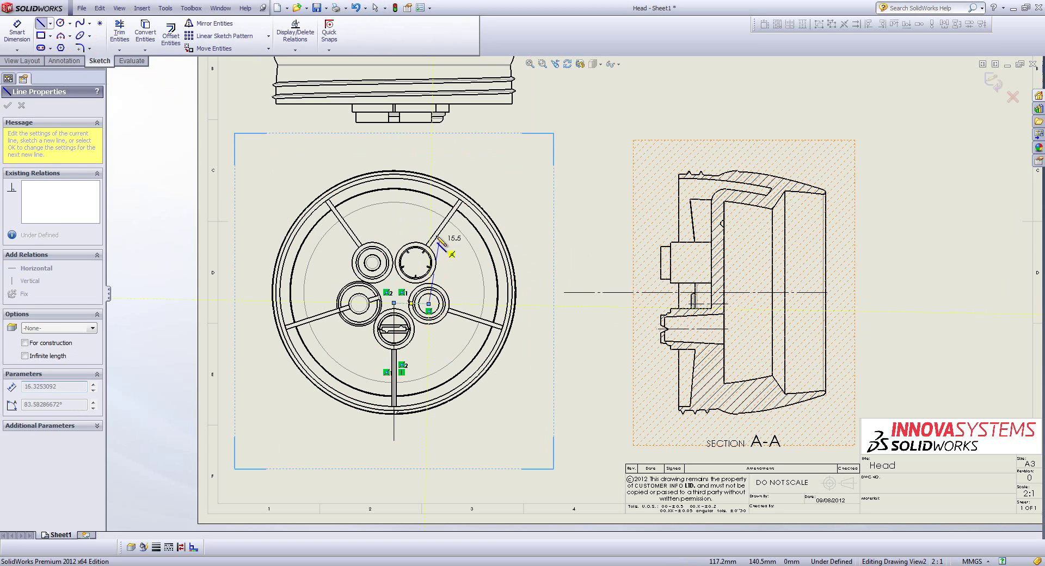
left_click(436, 216)
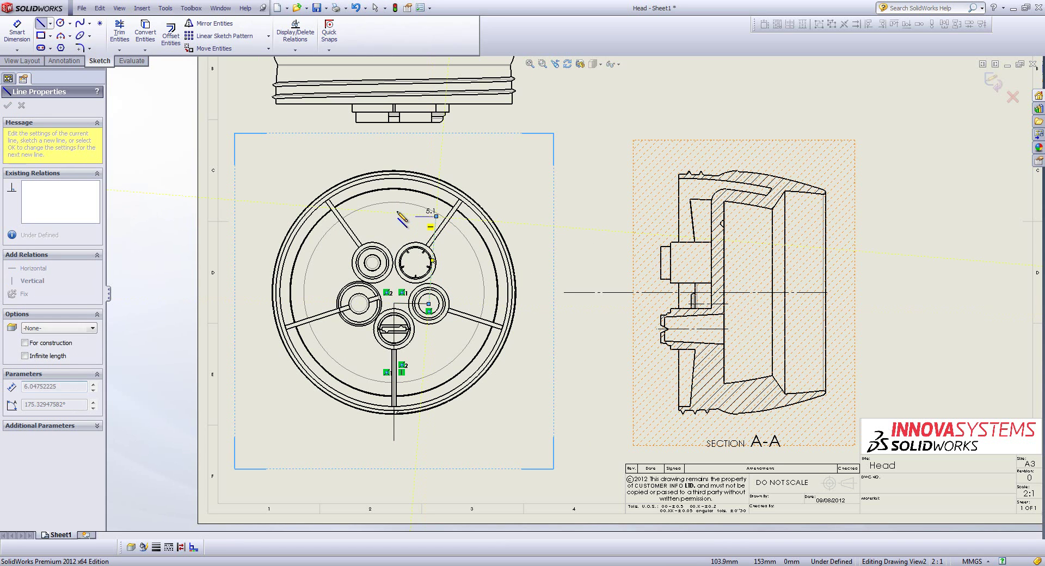
left_click(370, 211)
left_click(370, 143)
key("Escape")
key("Escape")
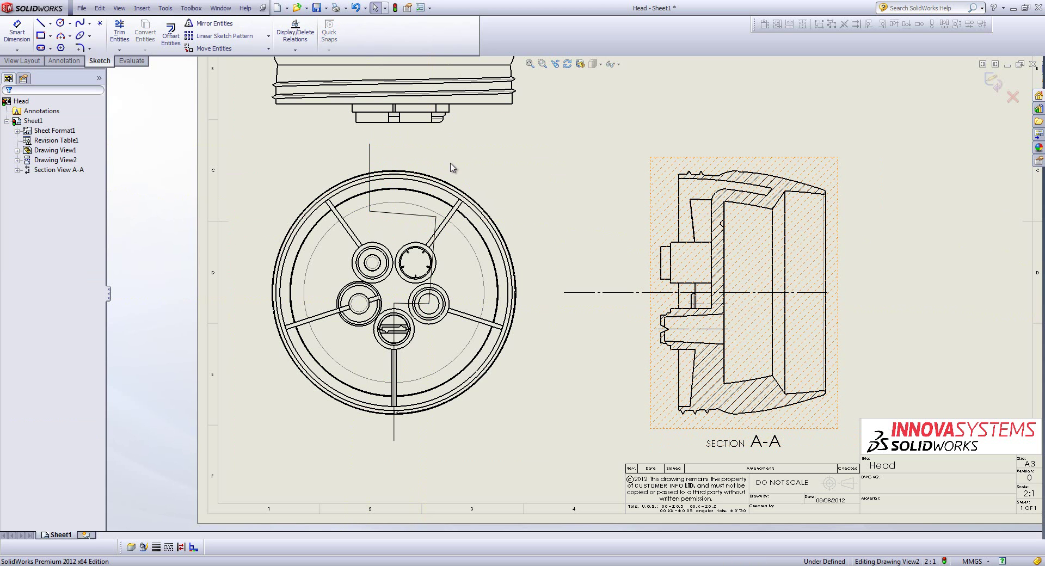
Select all five cutting lines and exit the sketch so Section A-A regenerates as a stepped cut
left_click(394, 322)
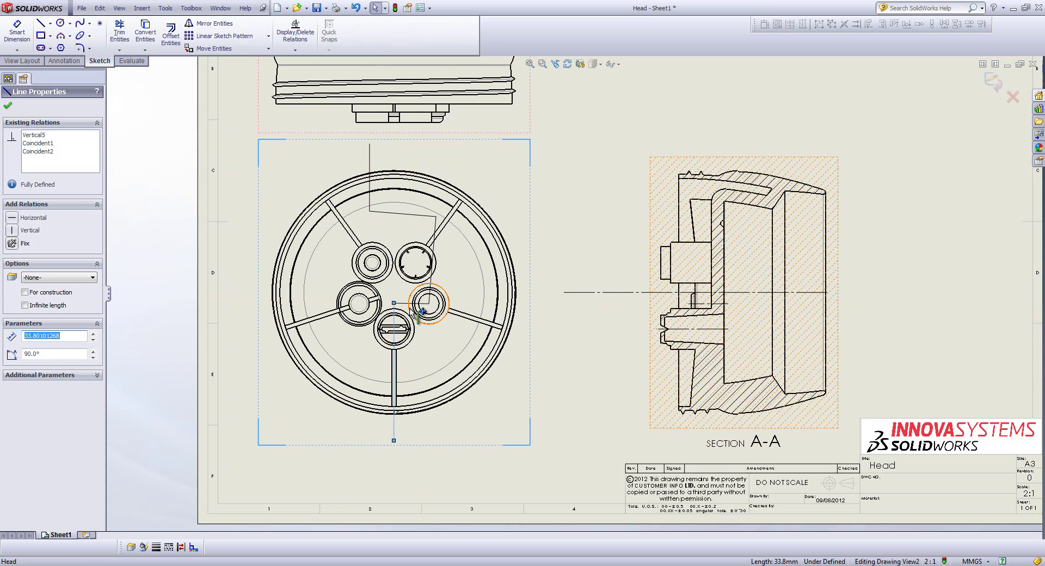
left_click(416, 303, "ctrl")
left_click(430, 275, "ctrl")
left_click(404, 213, "ctrl")
left_click(370, 155, "ctrl")
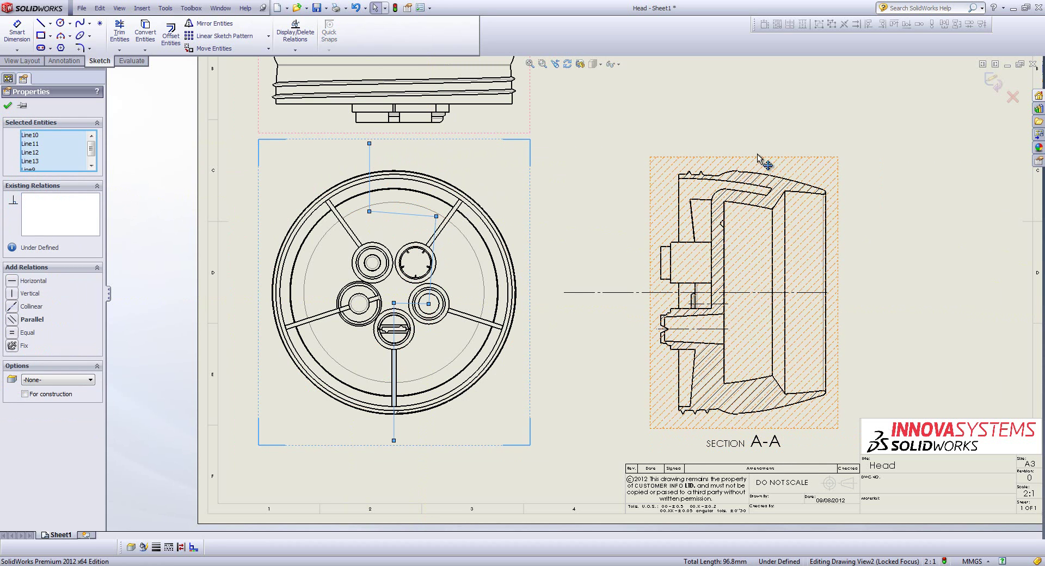
left_click(991, 81)
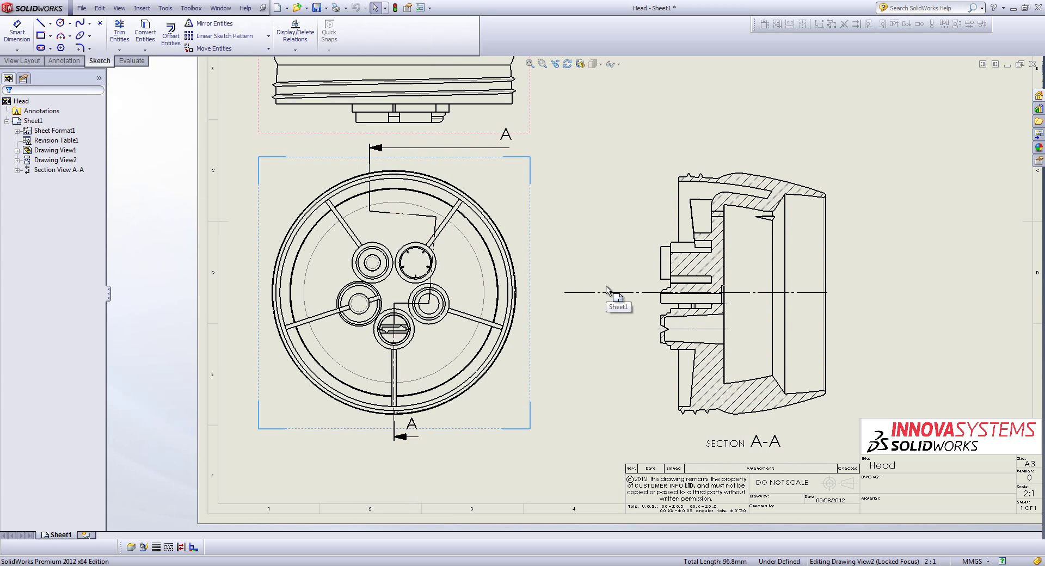
middle_click_drag(583, 148, 615, 423)
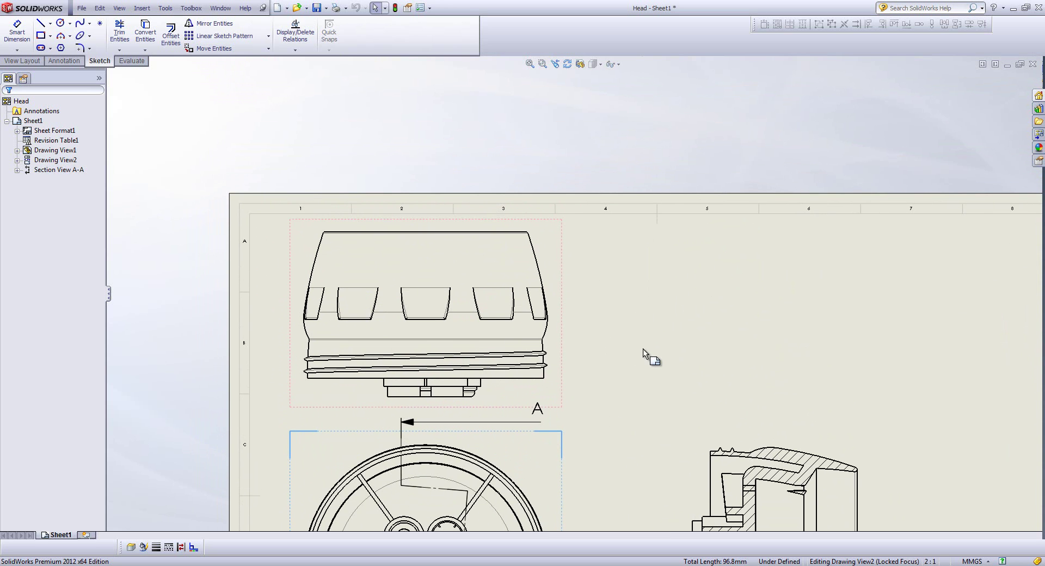
Create an Aligned Section View with a two-leg cutting line B-B sketched on the top view
left_click(23, 62)
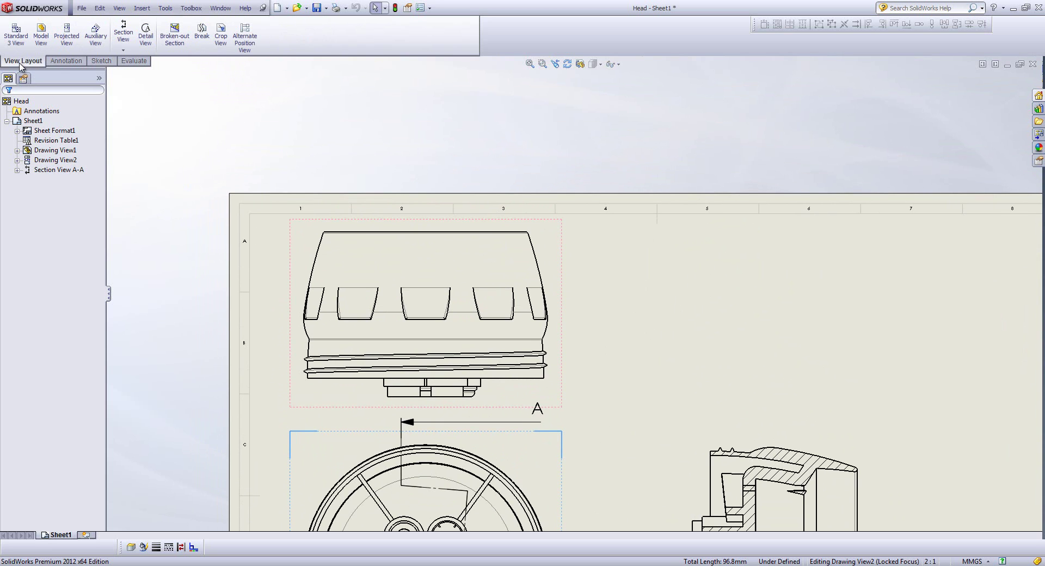
left_click(124, 51)
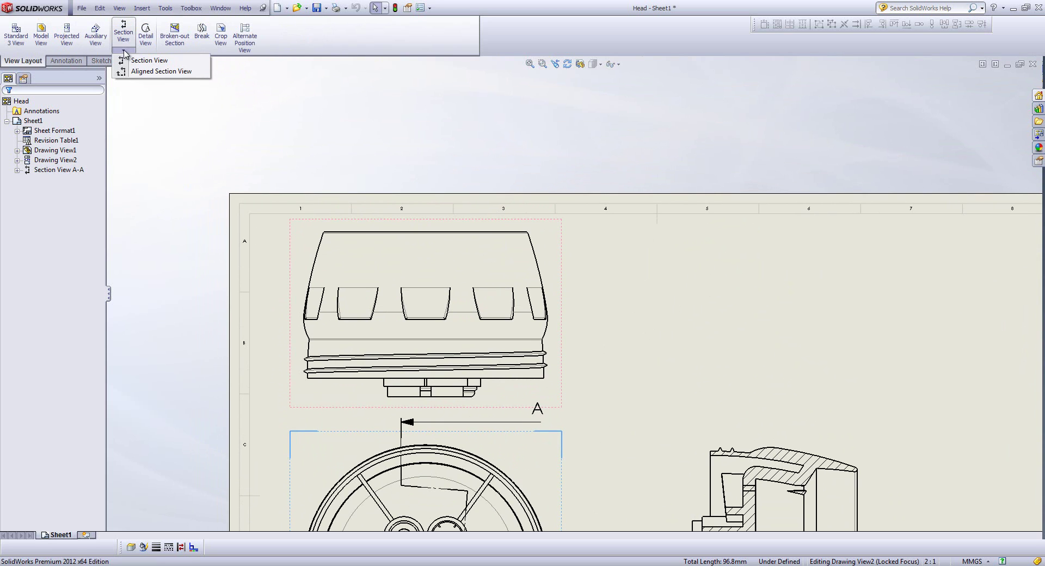
left_click(140, 71)
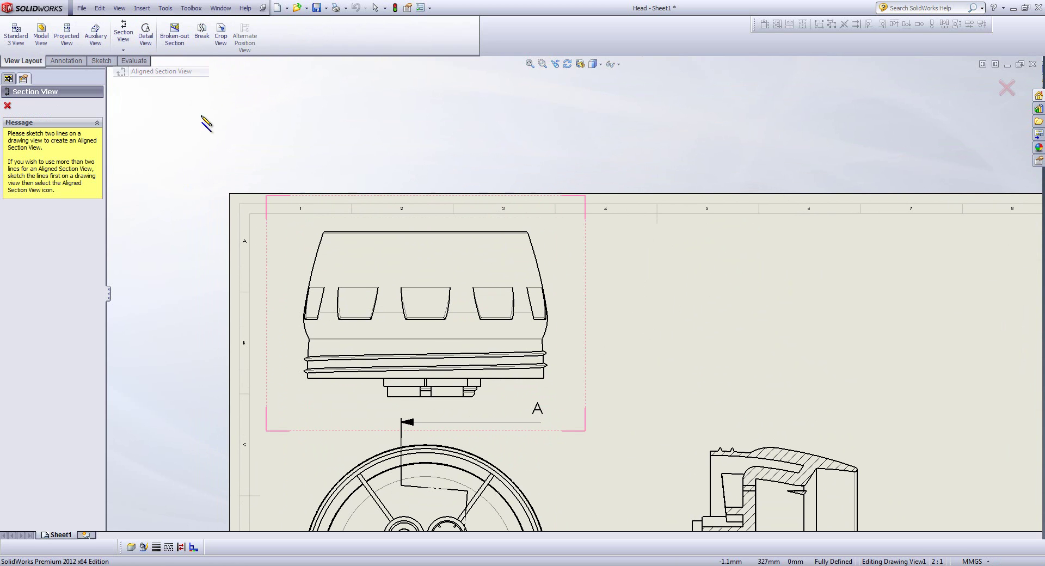
left_click(567, 289)
left_click(457, 288)
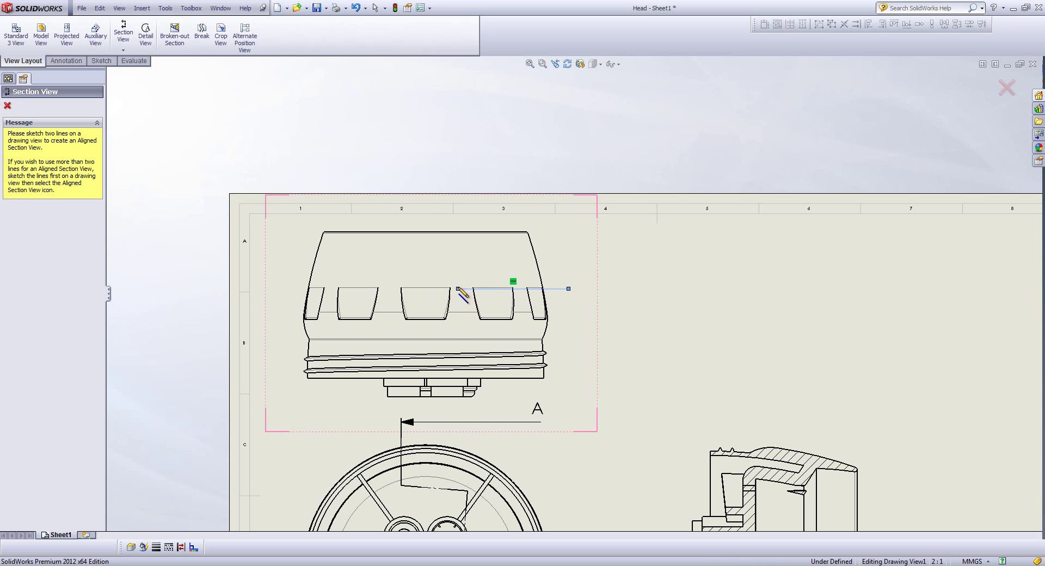
left_click(457, 410)
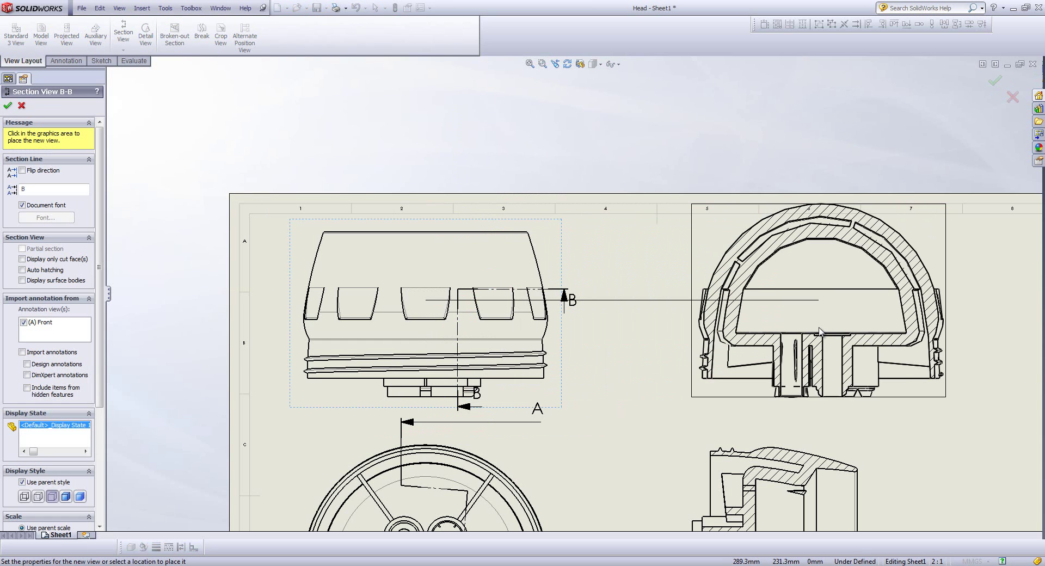
Place Section B-B to the right of the top view and adjust its position
left_click(820, 331)
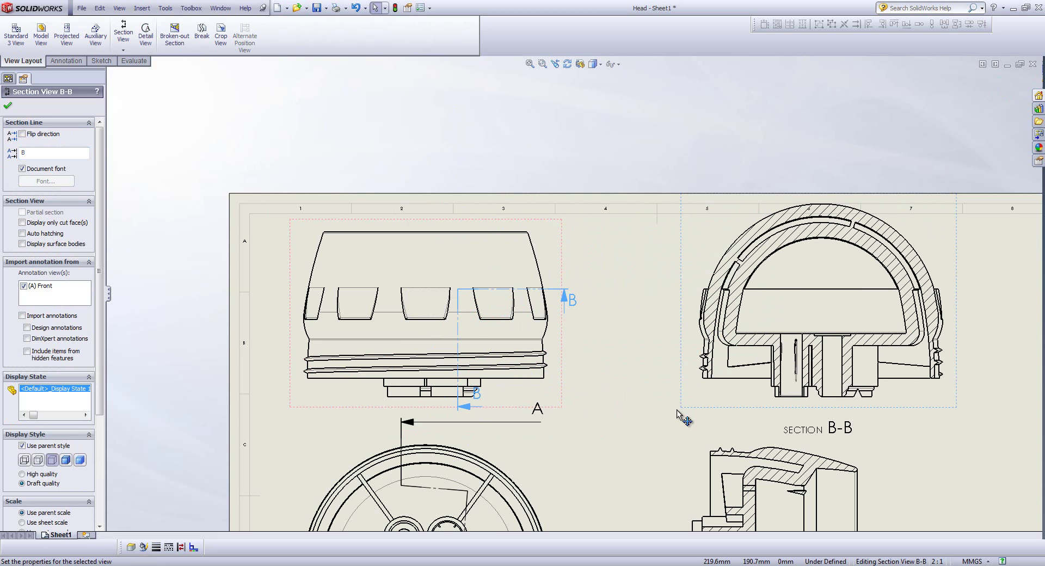
mouse_move(661, 417)
middle_mouse_down()
mouse_move(648, 333)
mouse_move(658, 322)
middle_mouse_up()
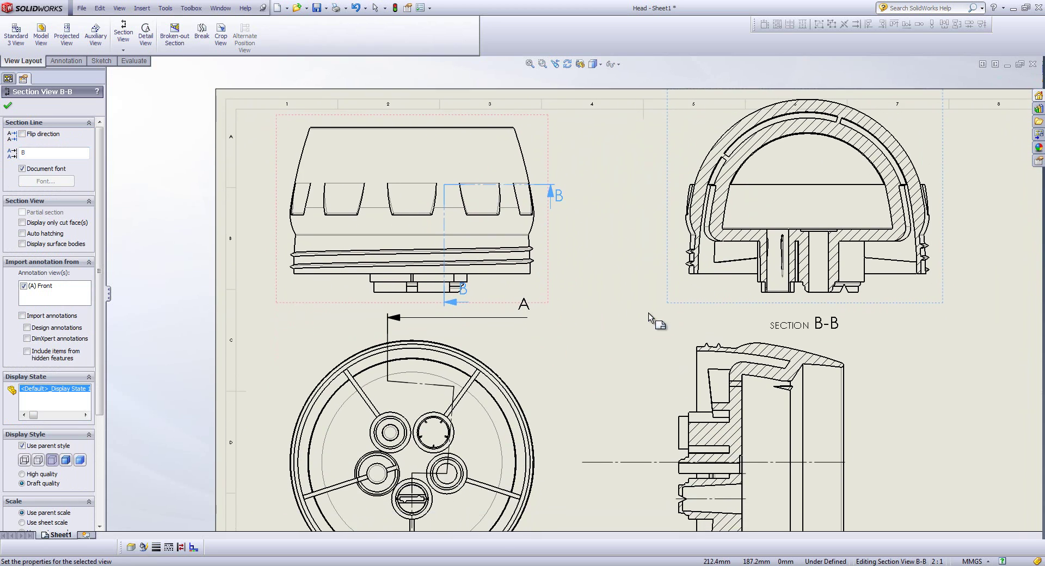
left_click(864, 239)
left_click(873, 261)
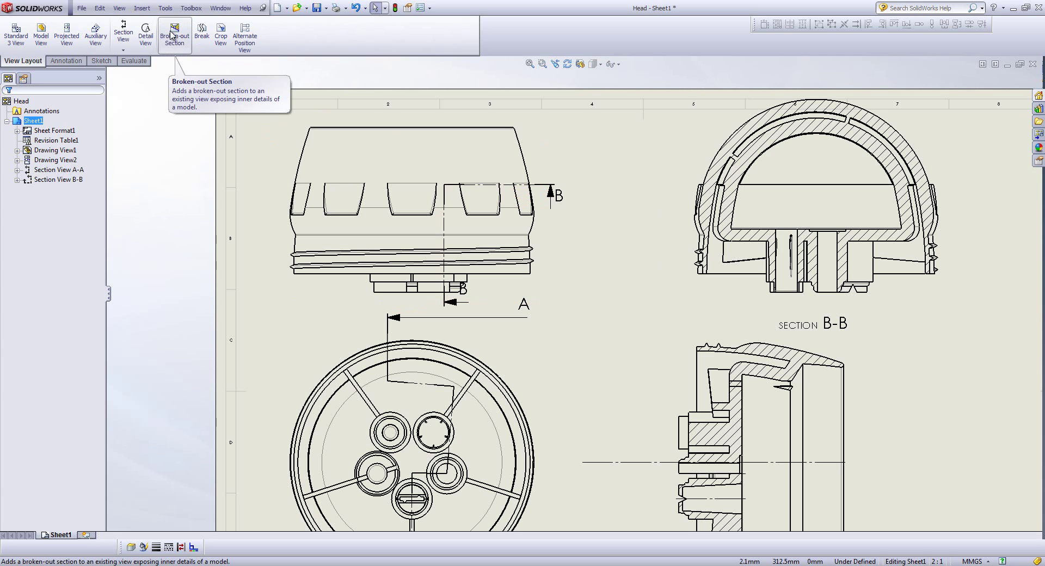
Start a Broken-out Section with a closed spline boundary around the upper-left part of the top view
left_click(172, 36)
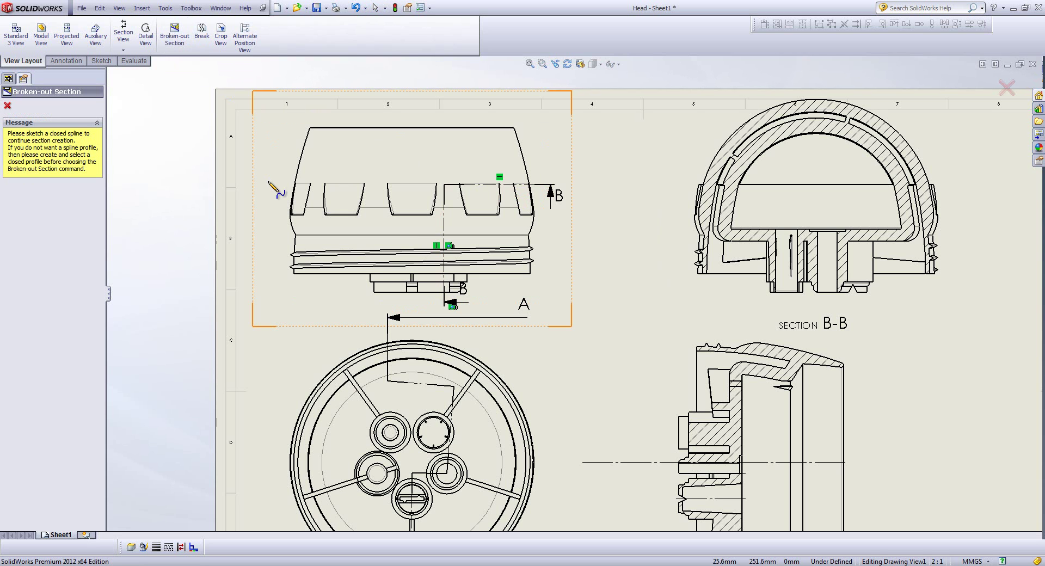
left_click(283, 115)
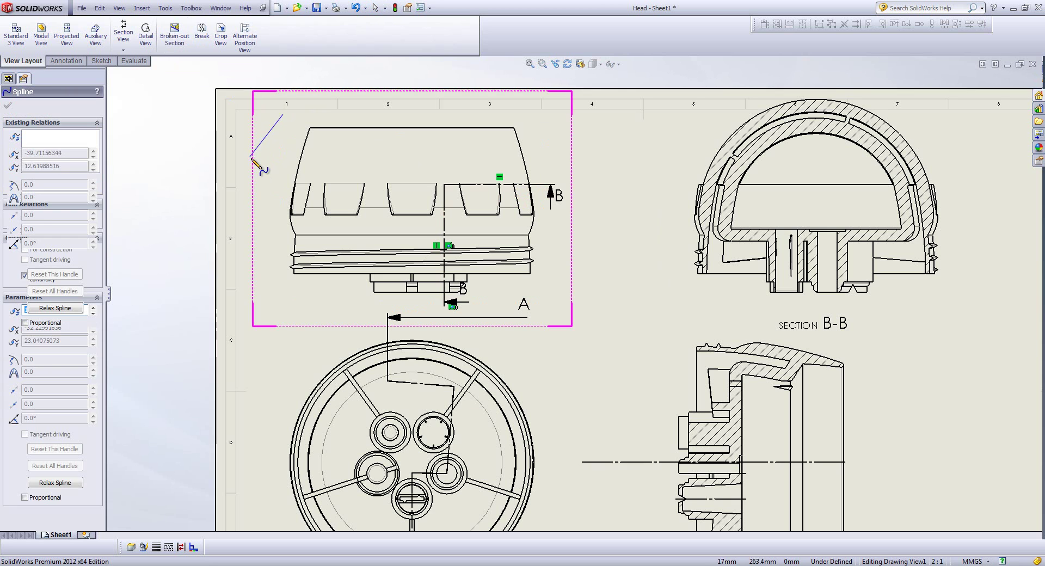
left_click(243, 201)
left_click(291, 277)
left_click(379, 183)
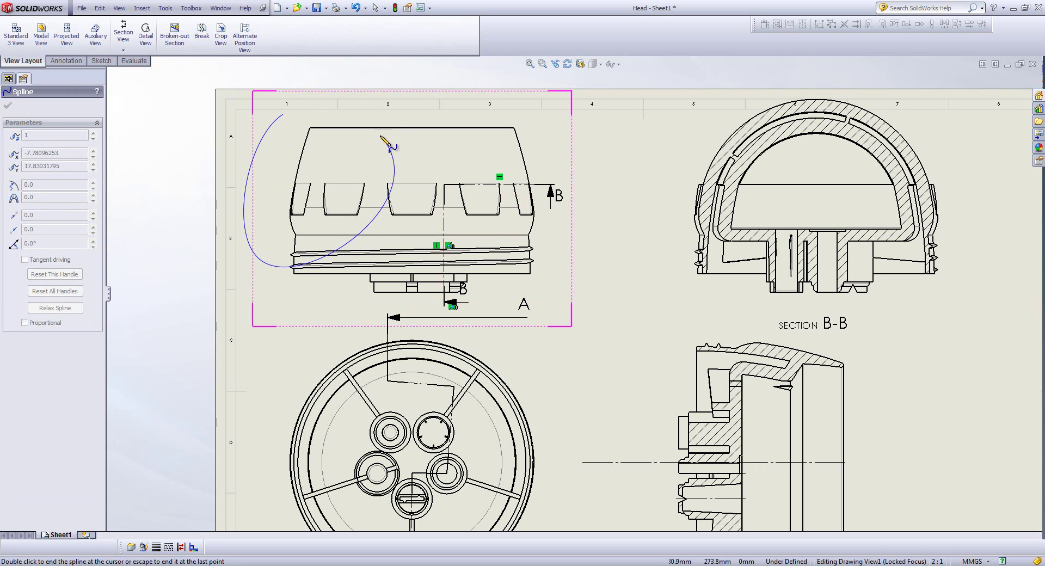
left_click(284, 115)
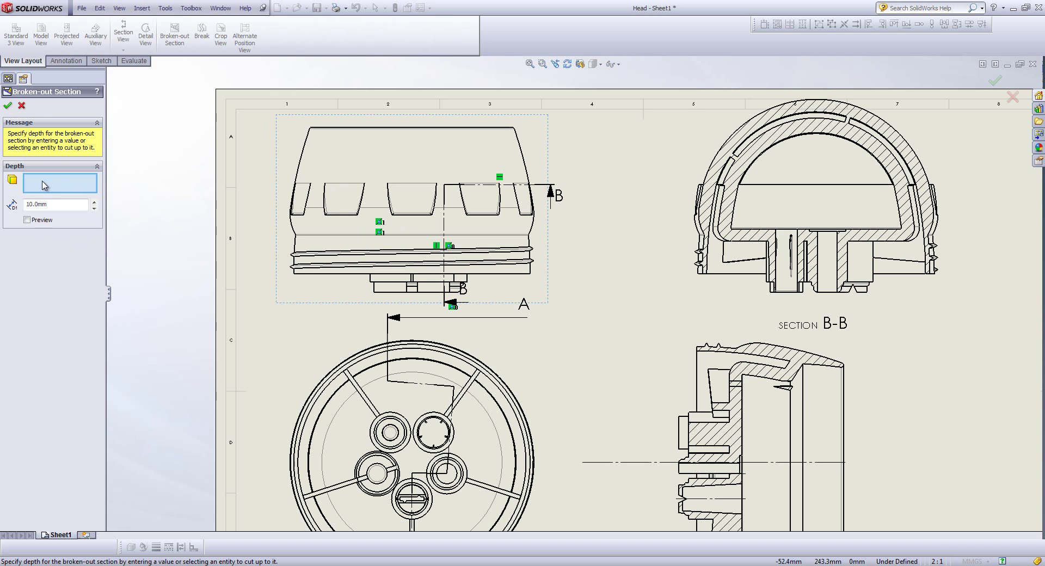
Preview the broken-out cut, set its depth to 20mm, then reference the lower view's outer circle edge
left_click(27, 220)
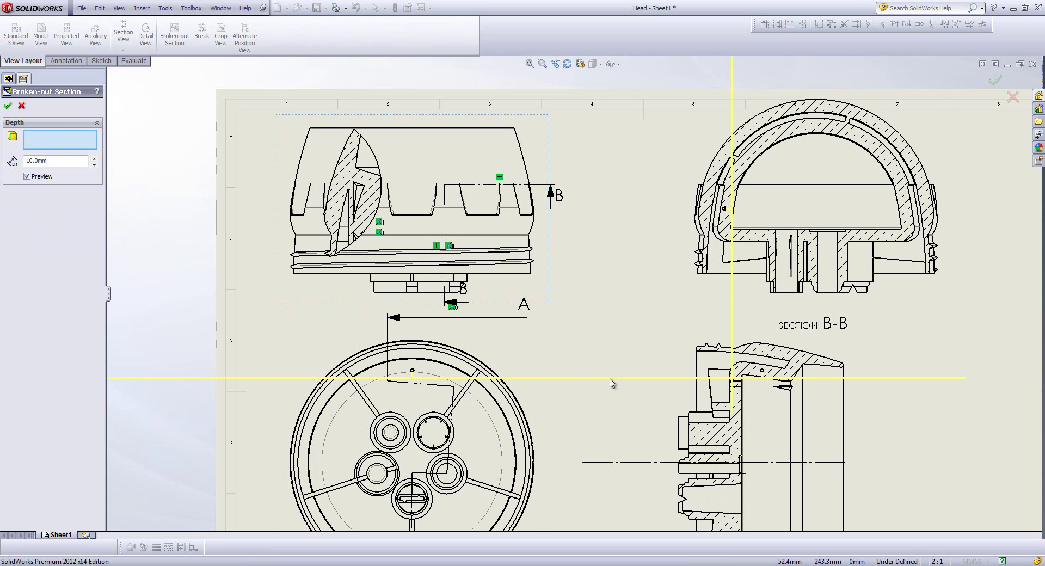
left_click(95, 159)
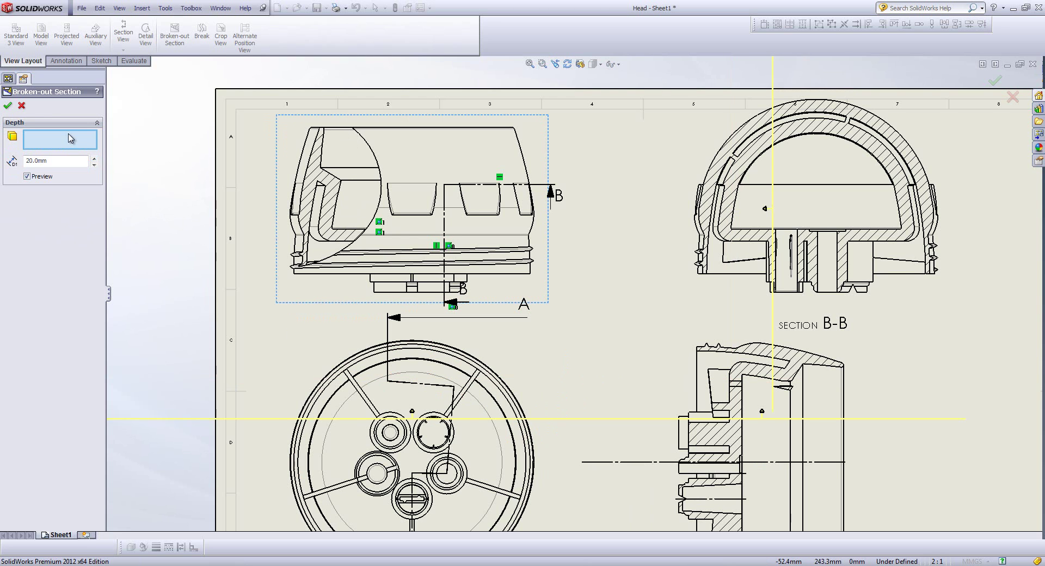
left_click(498, 392)
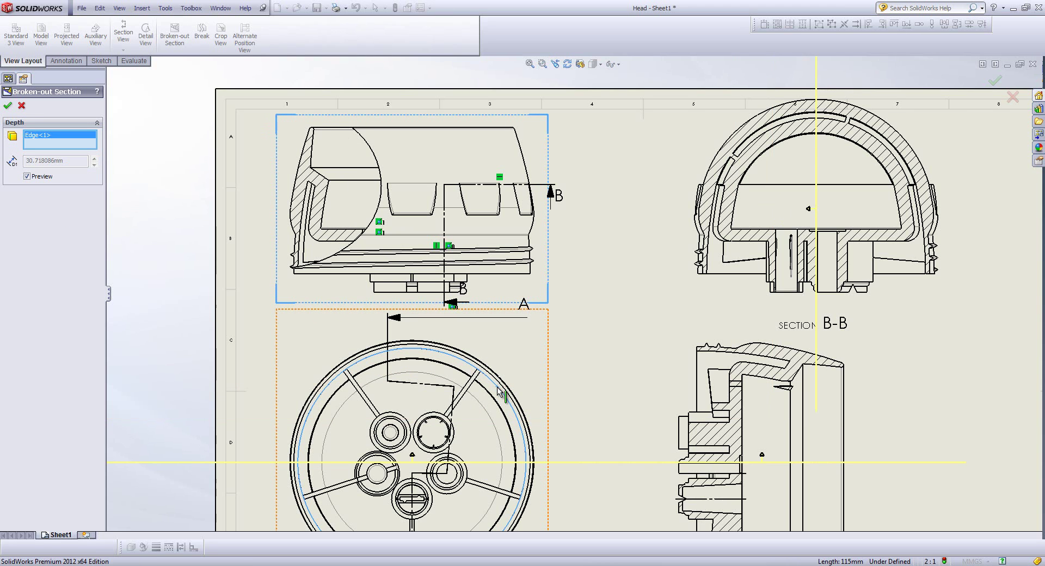